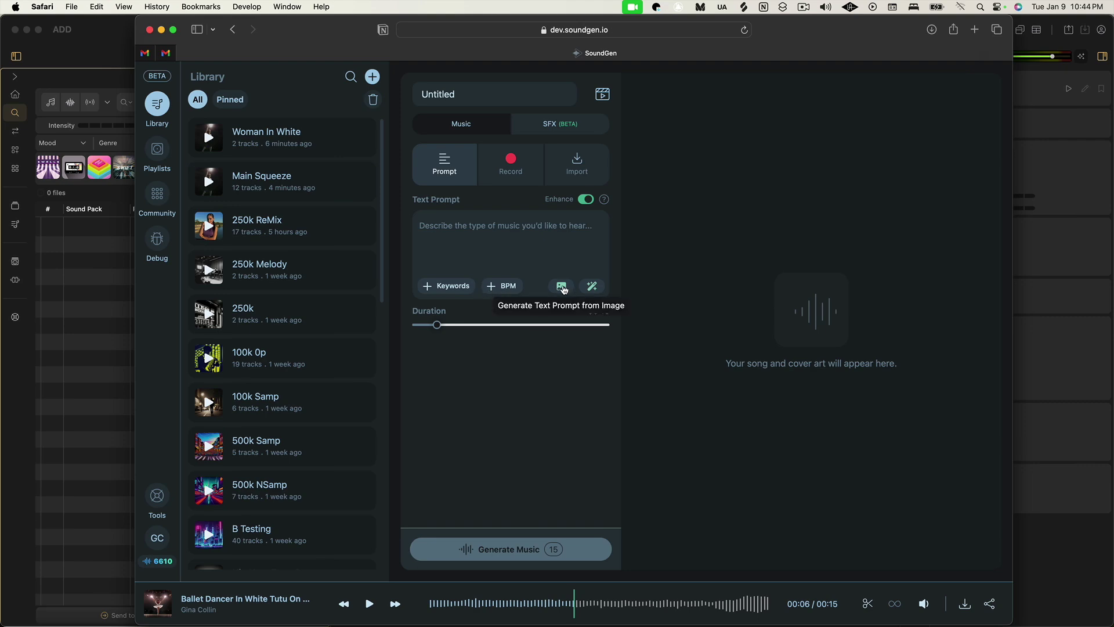
Step: Upload the flamenco dancer PNG to create the prompt 'Flamenco dancer in red dress'
click(562, 288)
click(285, 148)
click(976, 548)
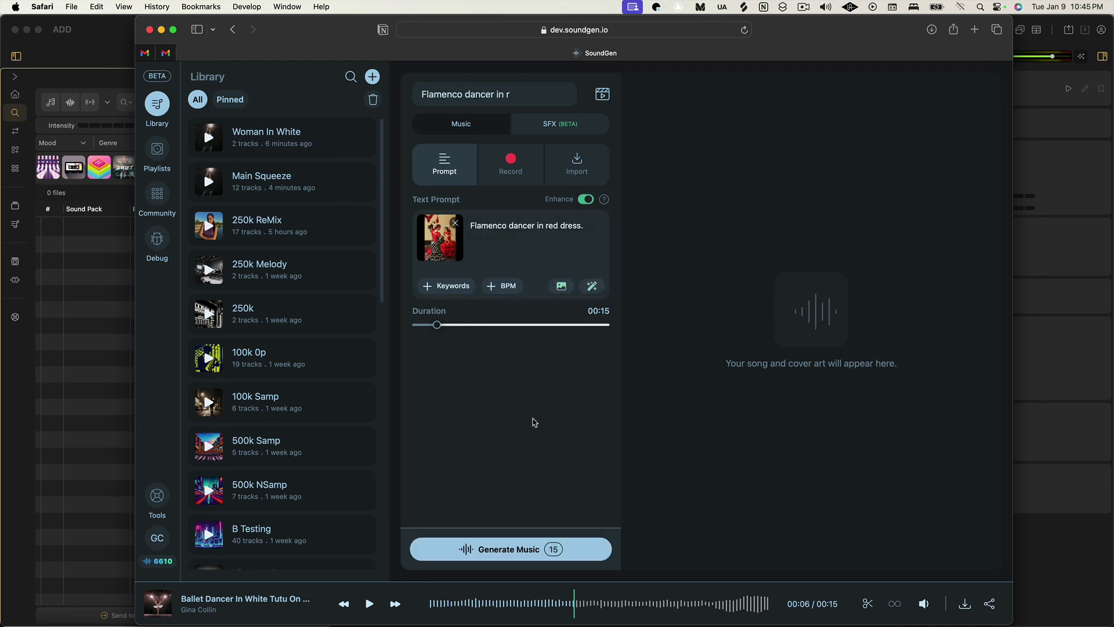
Step: Generate music from the 'Flamenco dancer in red dress' image prompt
click(526, 548)
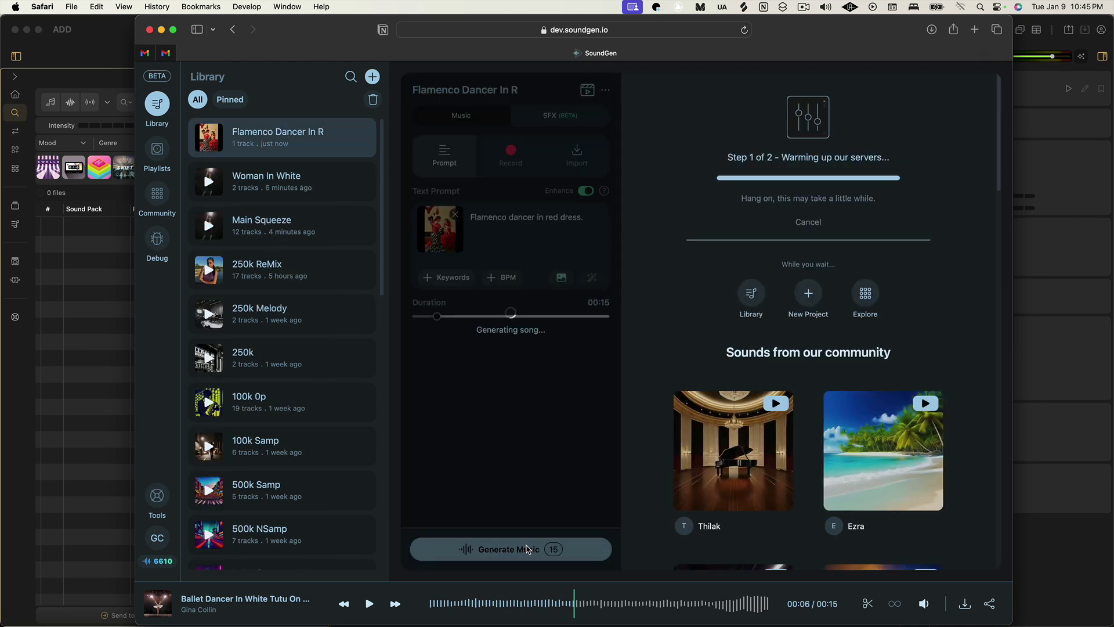